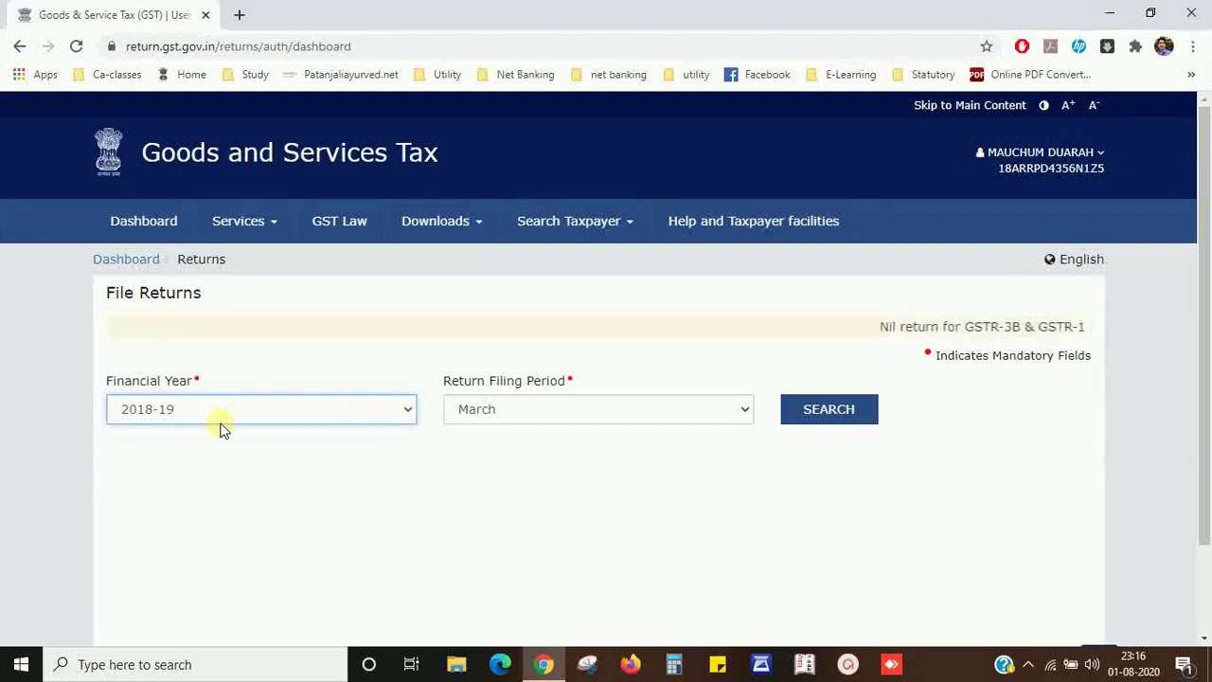
Search the returns for the February filing period of 2018-19 and check the status of GSTR3B
{"action": "left_click", "coordinate": [652, 412]}
{"action": "left_click", "coordinate": [577, 431]}
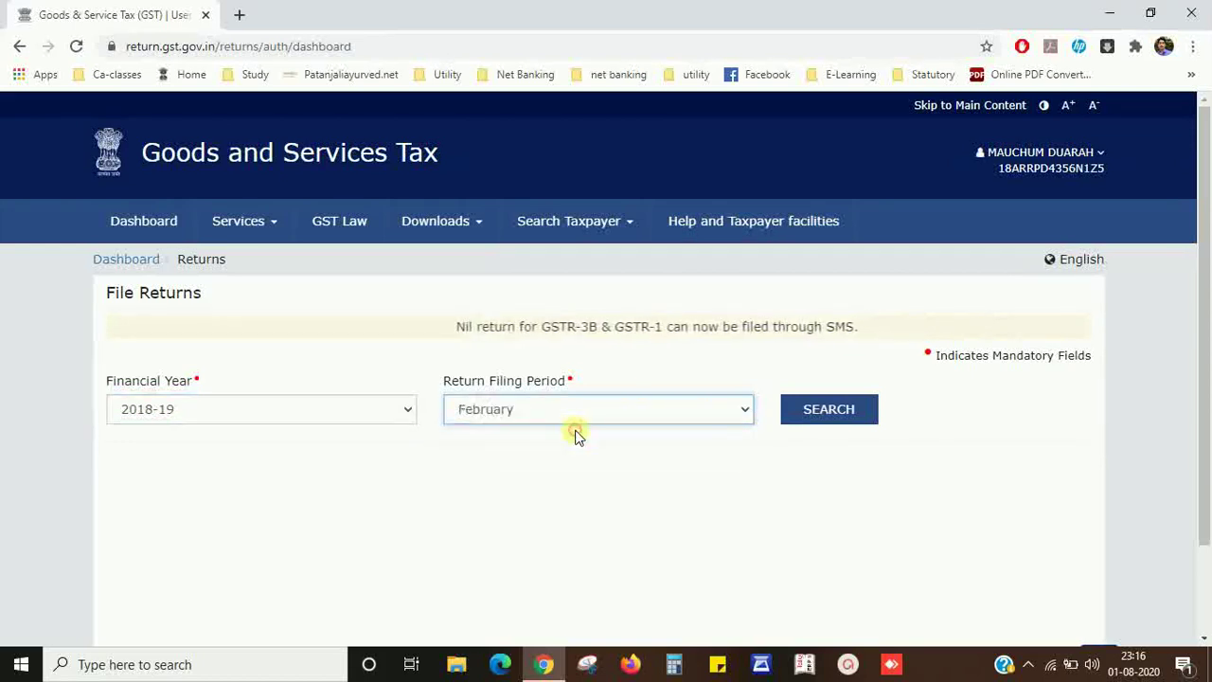
{"action": "left_click", "coordinate": [834, 418]}
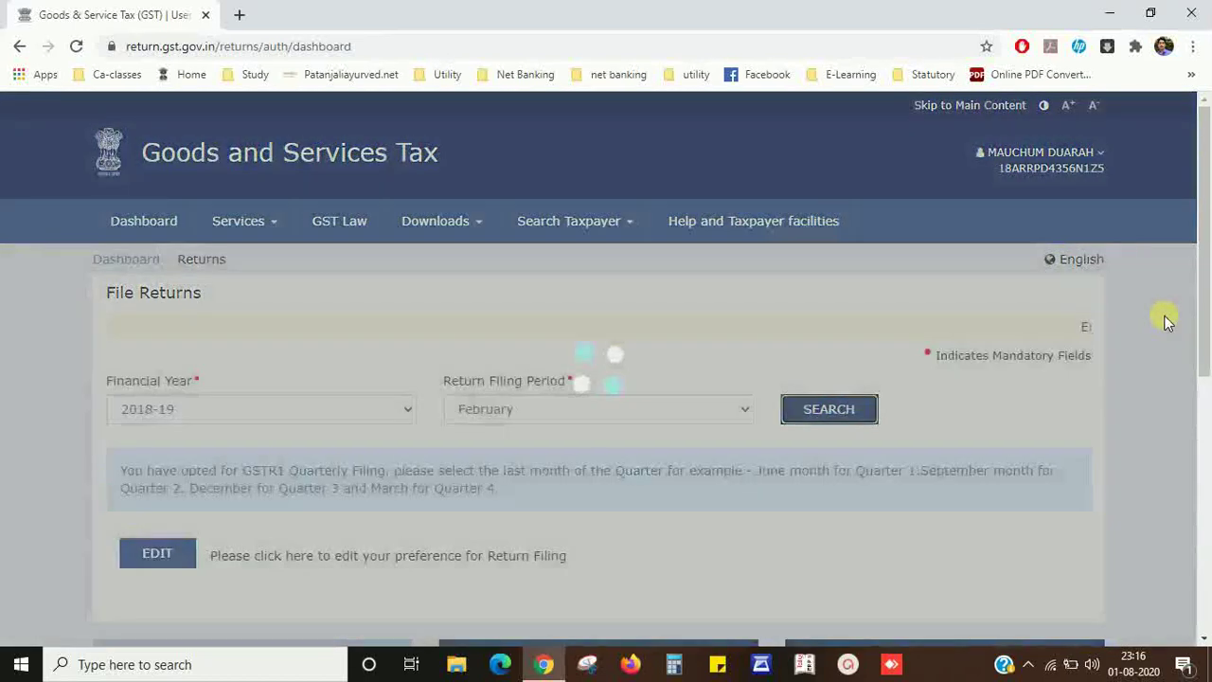
{"action": "scroll", "coordinate": [1208, 363], "scroll_direction": "down", "scroll_amount": 2}
{"action": "scroll", "coordinate": [1208, 363], "scroll_direction": "down", "scroll_amount": 1}
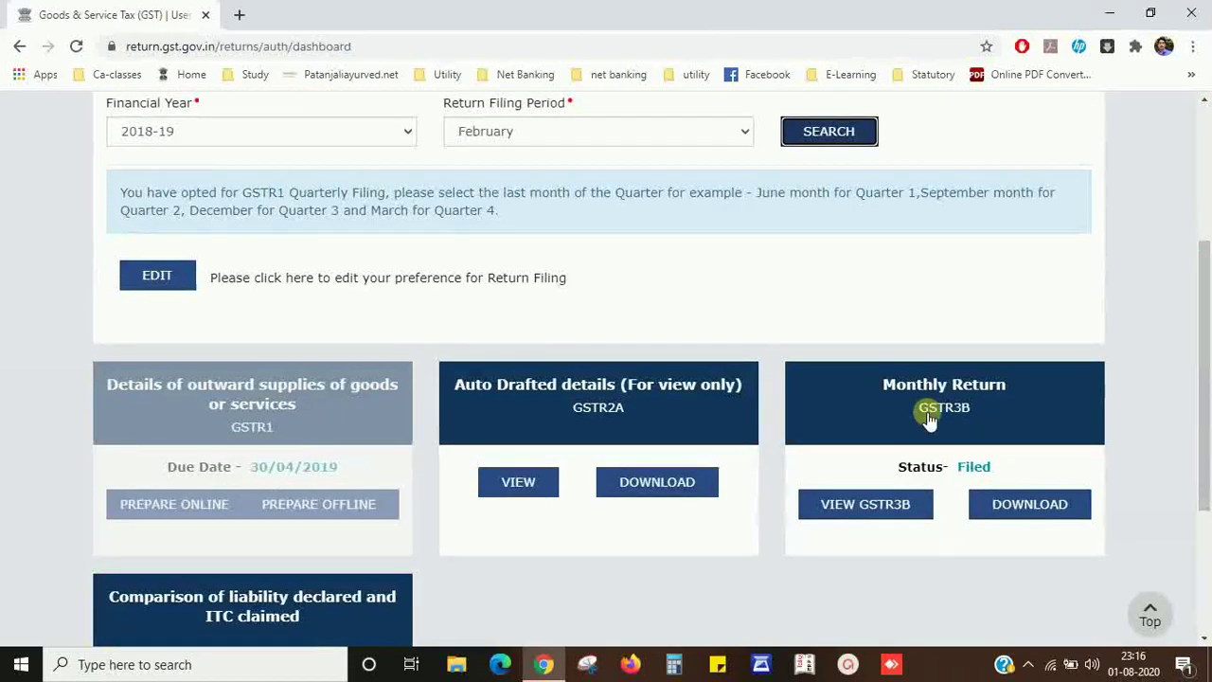
Change the return filing period to March and search for that period's returns
{"action": "left_click", "coordinate": [745, 132]}
{"action": "left_click", "coordinate": [659, 170]}
{"action": "left_click", "coordinate": [834, 133]}
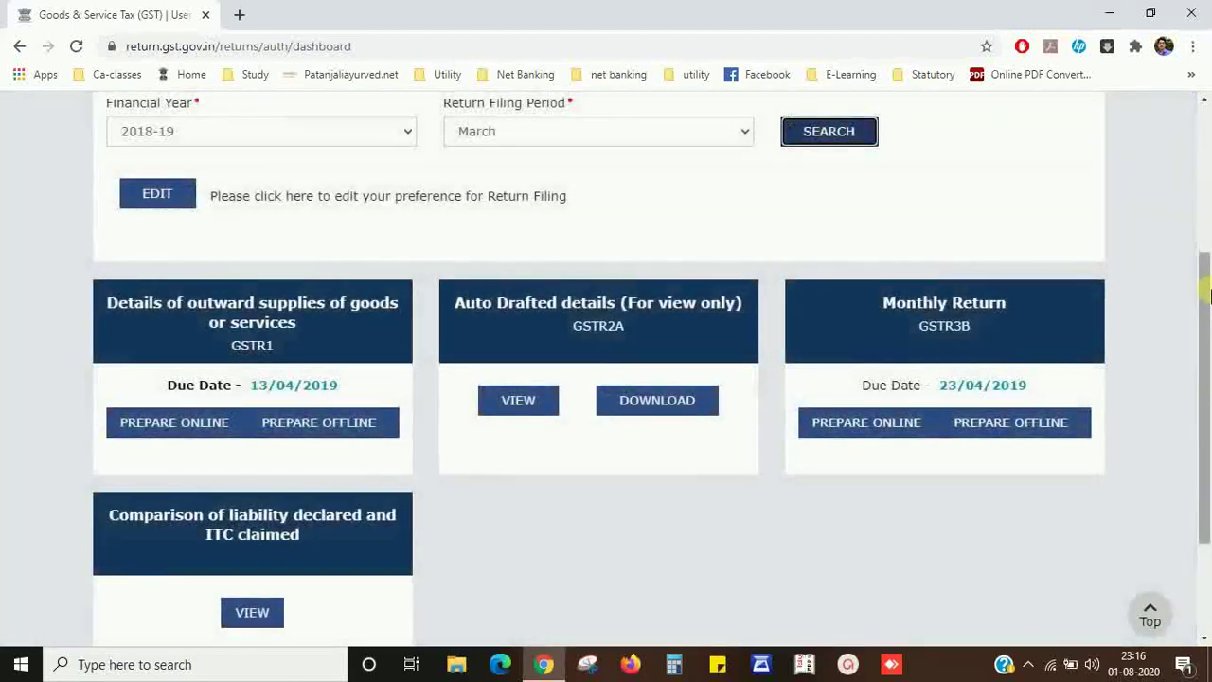
{"action": "left_click_drag", "start_coordinate": [1206, 289], "coordinate": [1206, 312]}
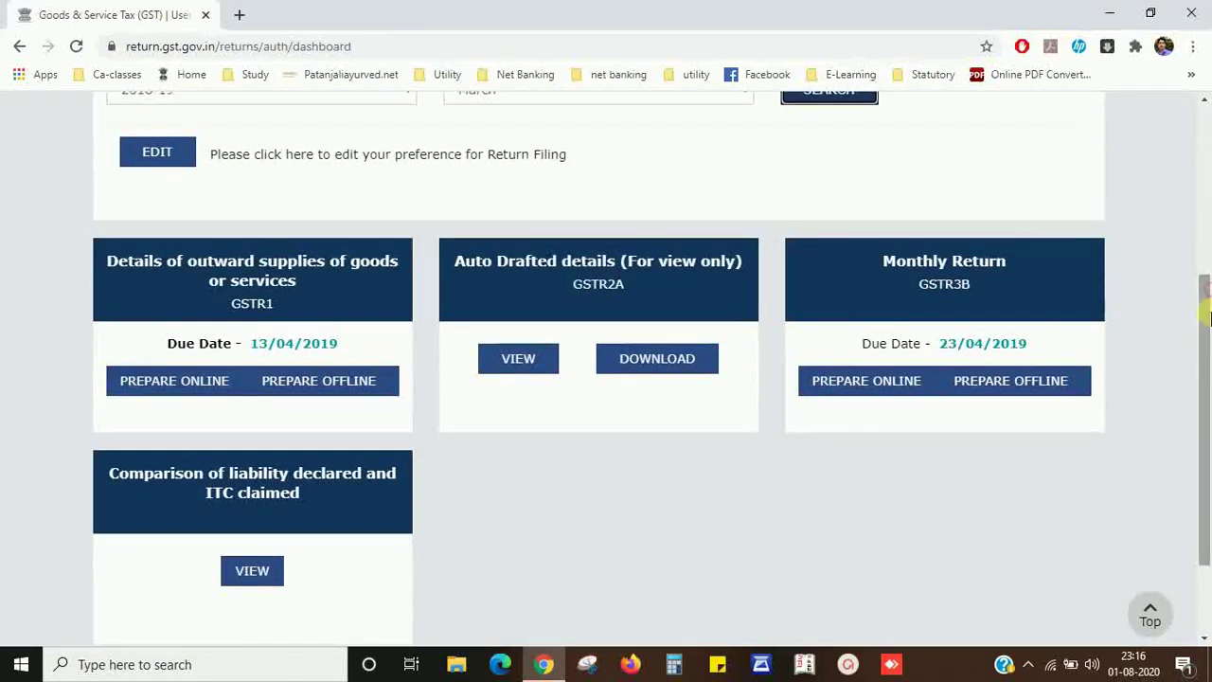
Open the GSTR3B monthly return for March and dismiss the filing instructions and the late-fee notice
{"action": "left_click", "coordinate": [926, 294]}
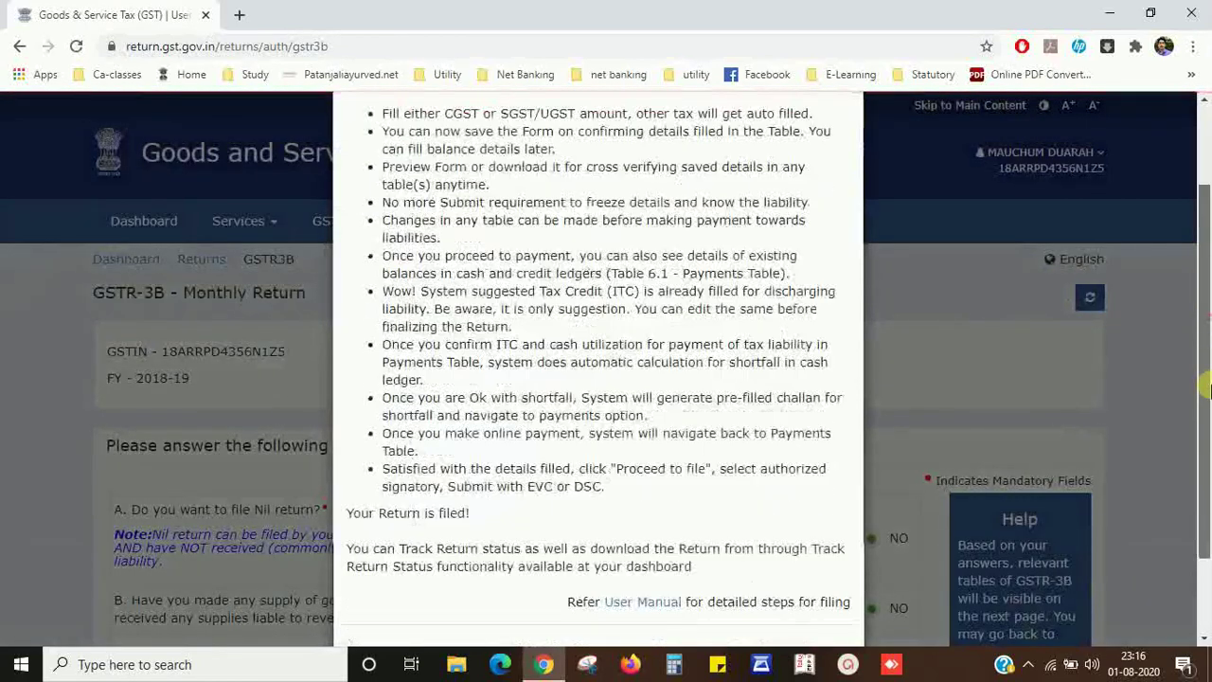
{"action": "scroll", "coordinate": [1208, 355], "scroll_direction": "down", "scroll_amount": 2}
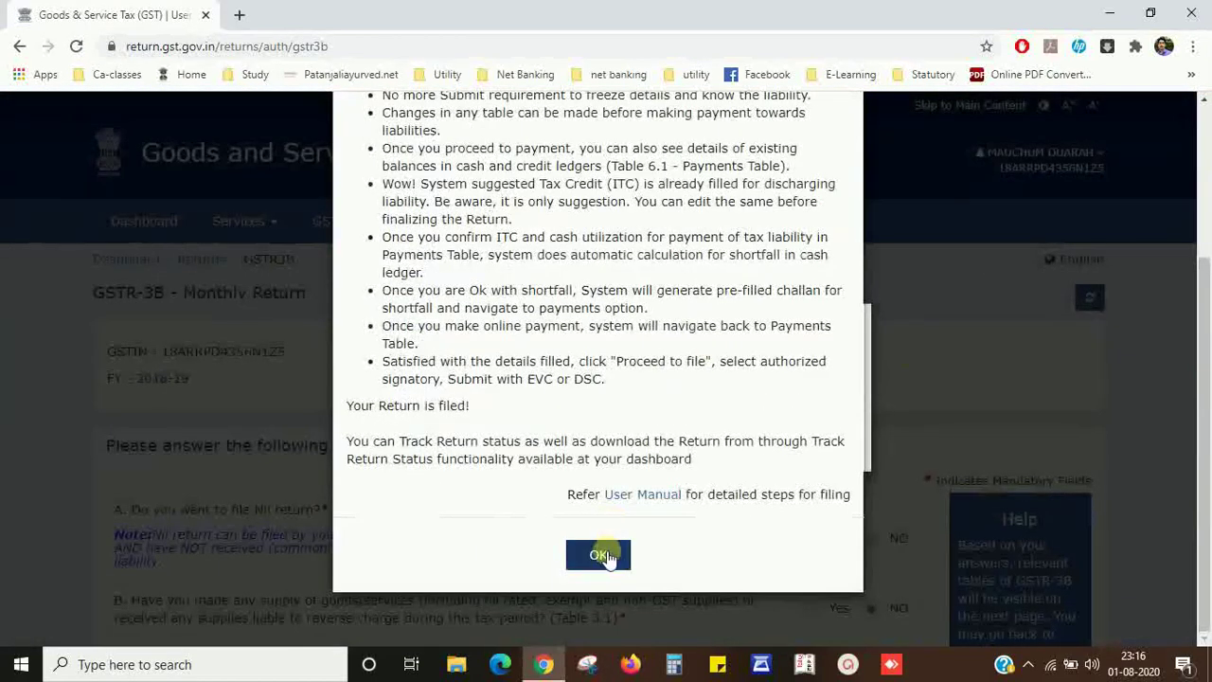
{"action": "left_click", "coordinate": [600, 555]}
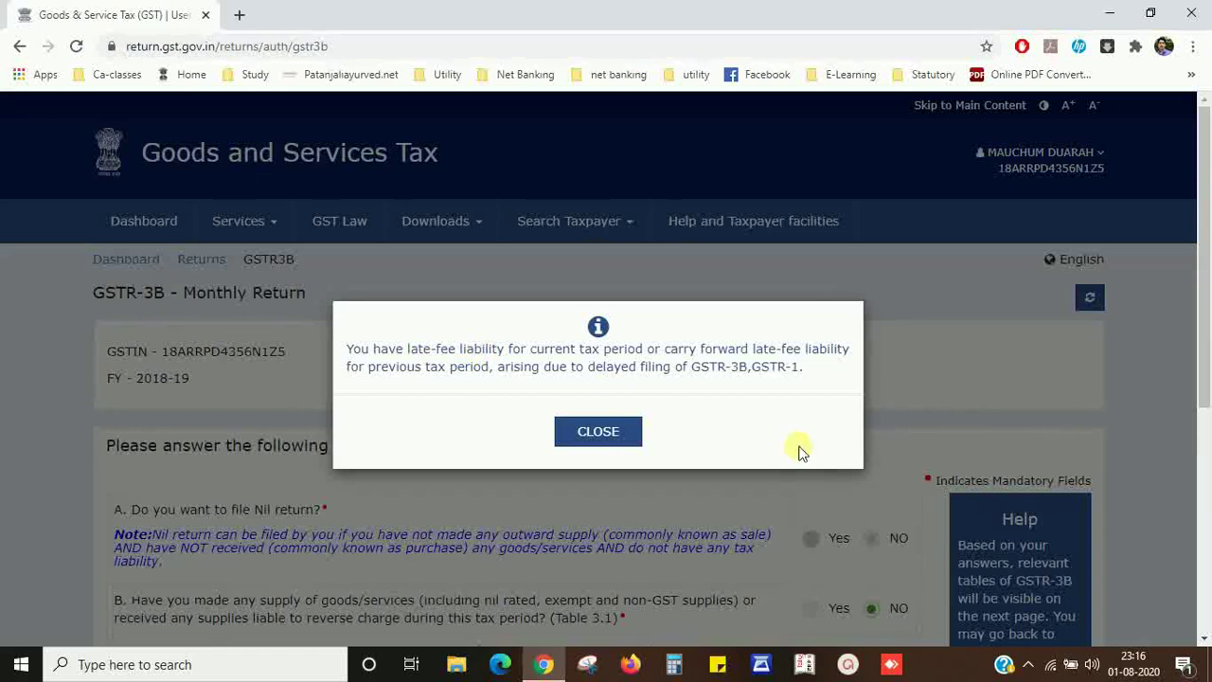
{"action": "left_click", "coordinate": [597, 432]}
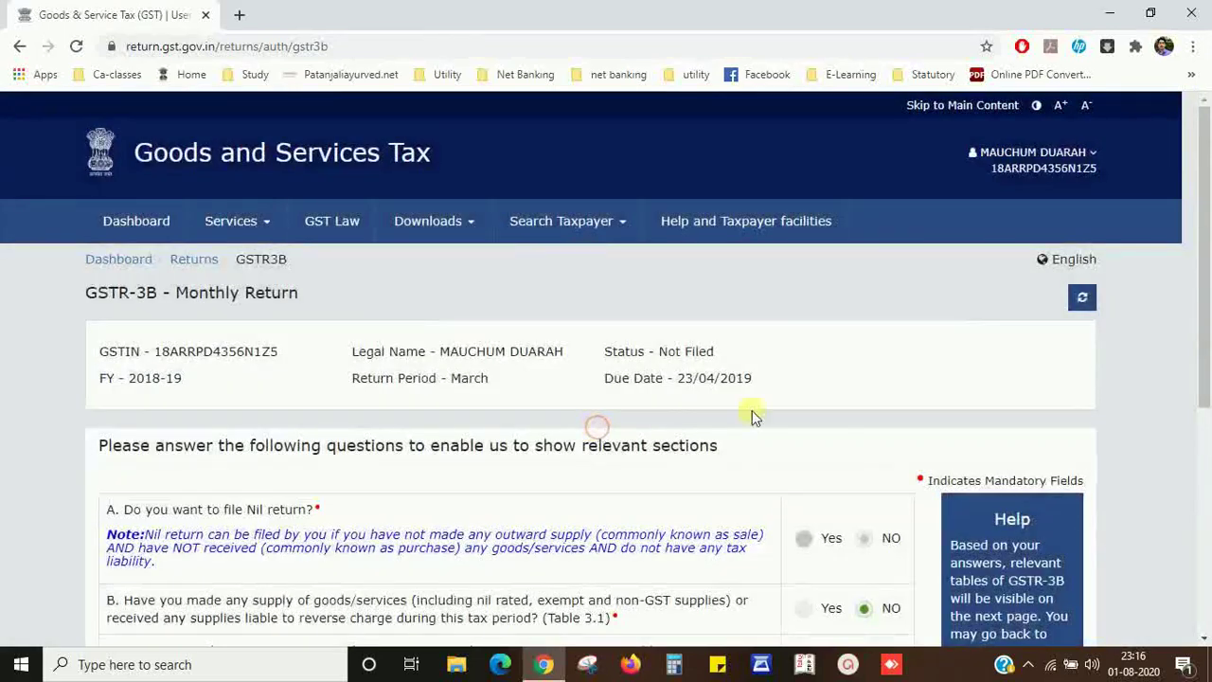
Proceed through the GSTR-3B questionnaire with its preset answers and bring up the 5.1 Interest and Late fee summary
{"action": "scroll", "coordinate": [1208, 384], "scroll_direction": "down", "scroll_amount": 2}
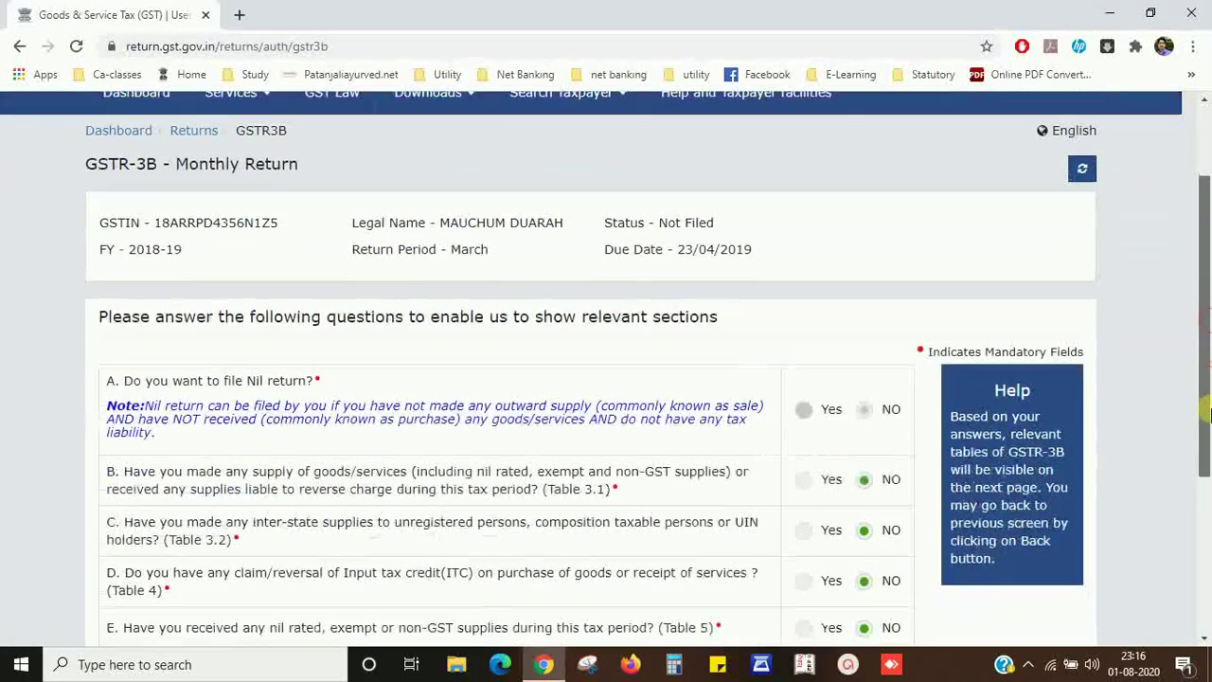
{"action": "scroll", "coordinate": [1029, 343], "scroll_direction": "down", "scroll_amount": 3}
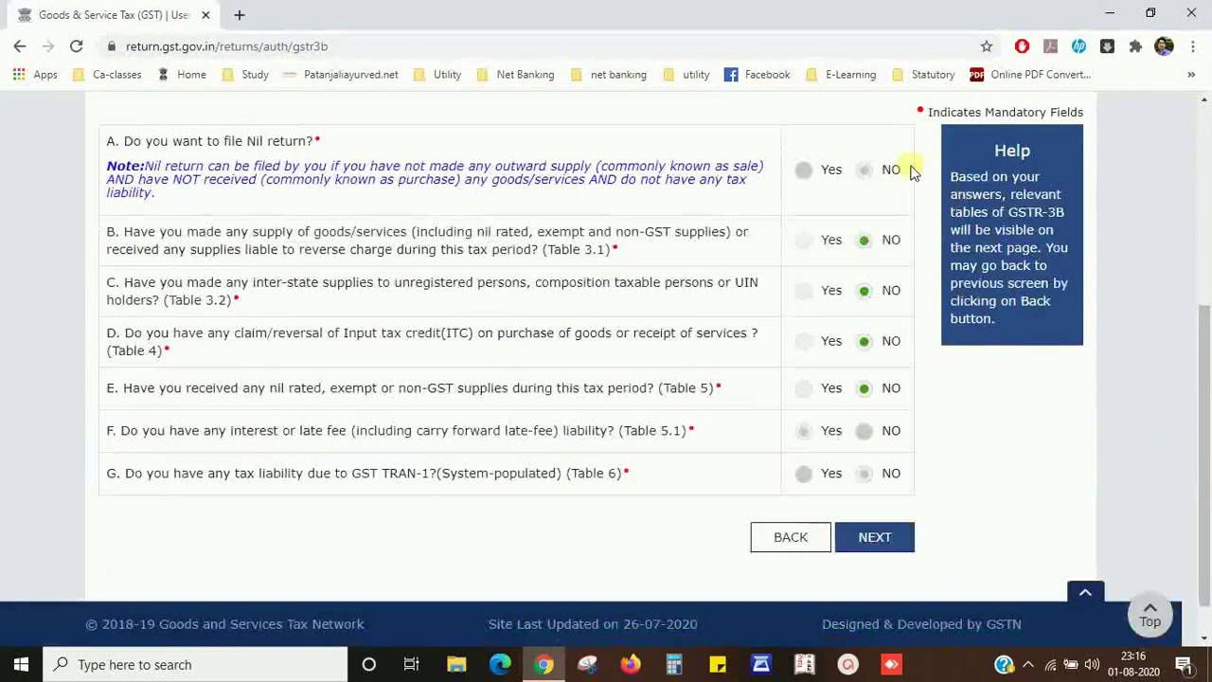
{"action": "left_click", "coordinate": [874, 542]}
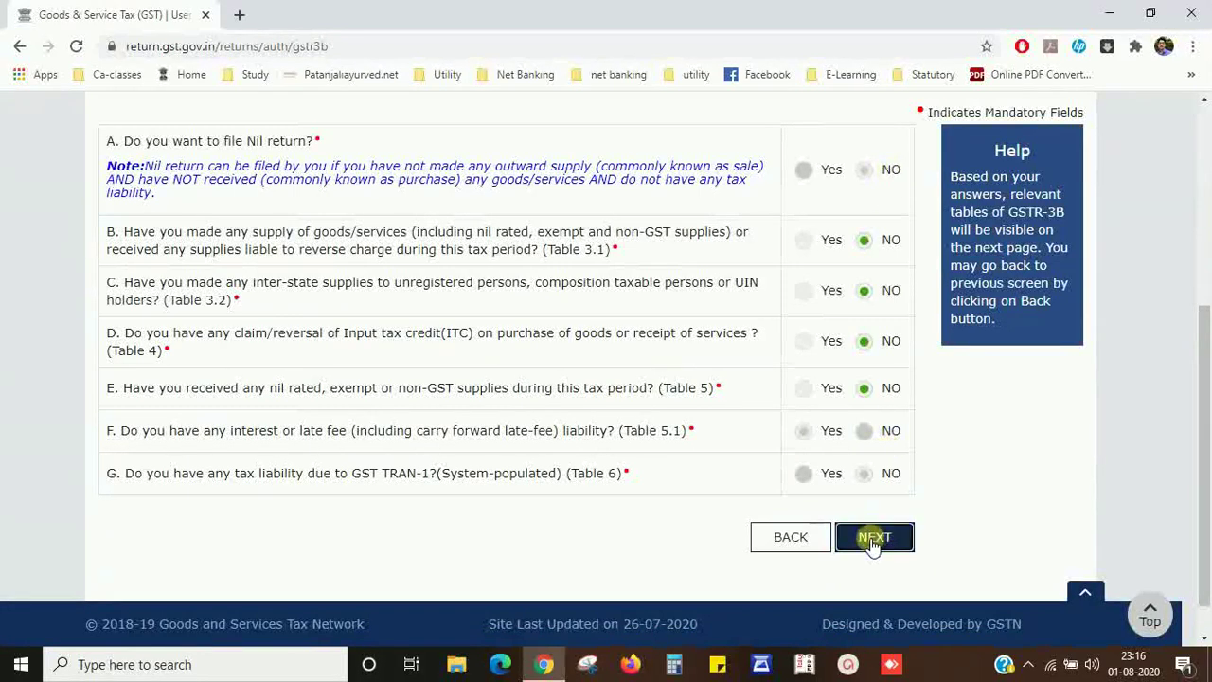
{"action": "scroll", "coordinate": [1207, 377], "scroll_direction": "down", "scroll_amount": 1}
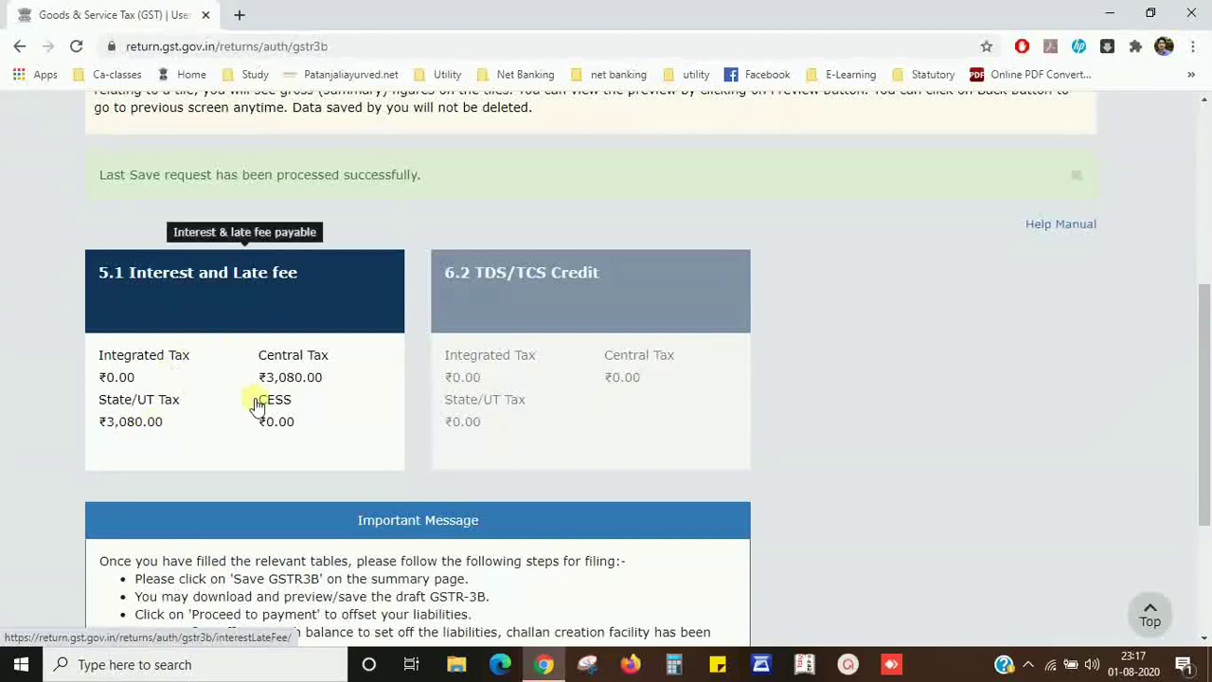
Leave the GSTR-3B summary and open the View Filed Returns page
{"action": "left_click_drag", "start_coordinate": [1204, 379], "coordinate": [1208, 195]}
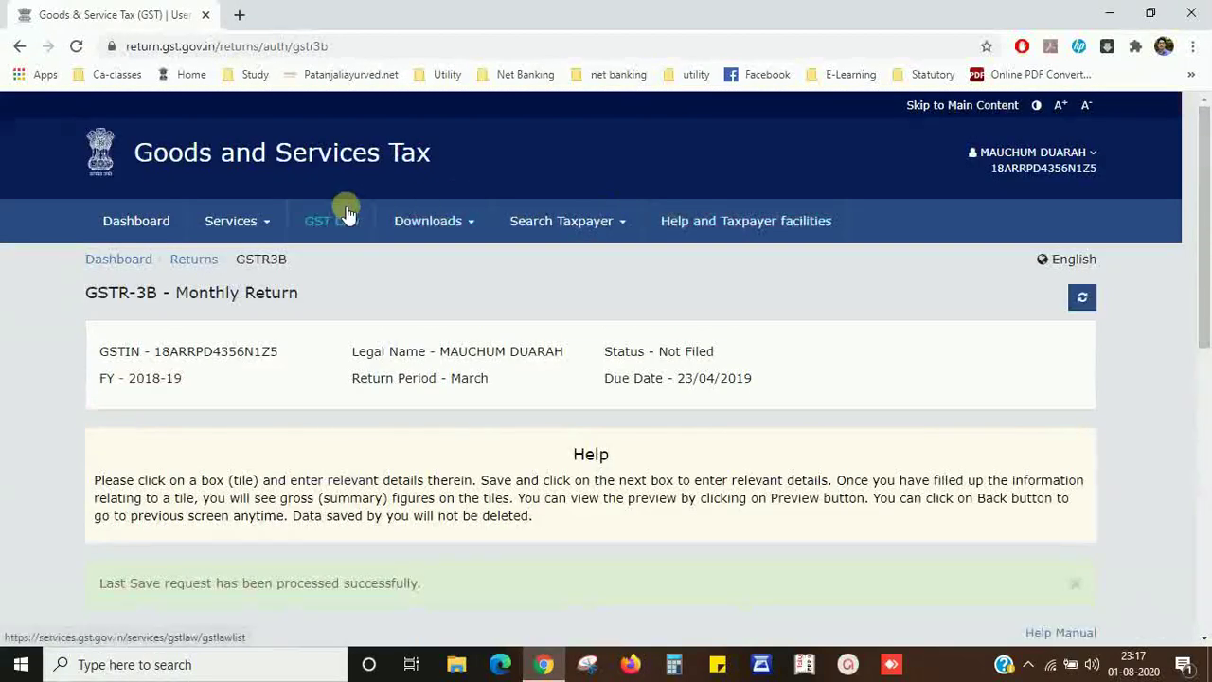
{"action": "left_click", "coordinate": [244, 223]}
{"action": "mouse_move", "coordinate": [305, 268]}
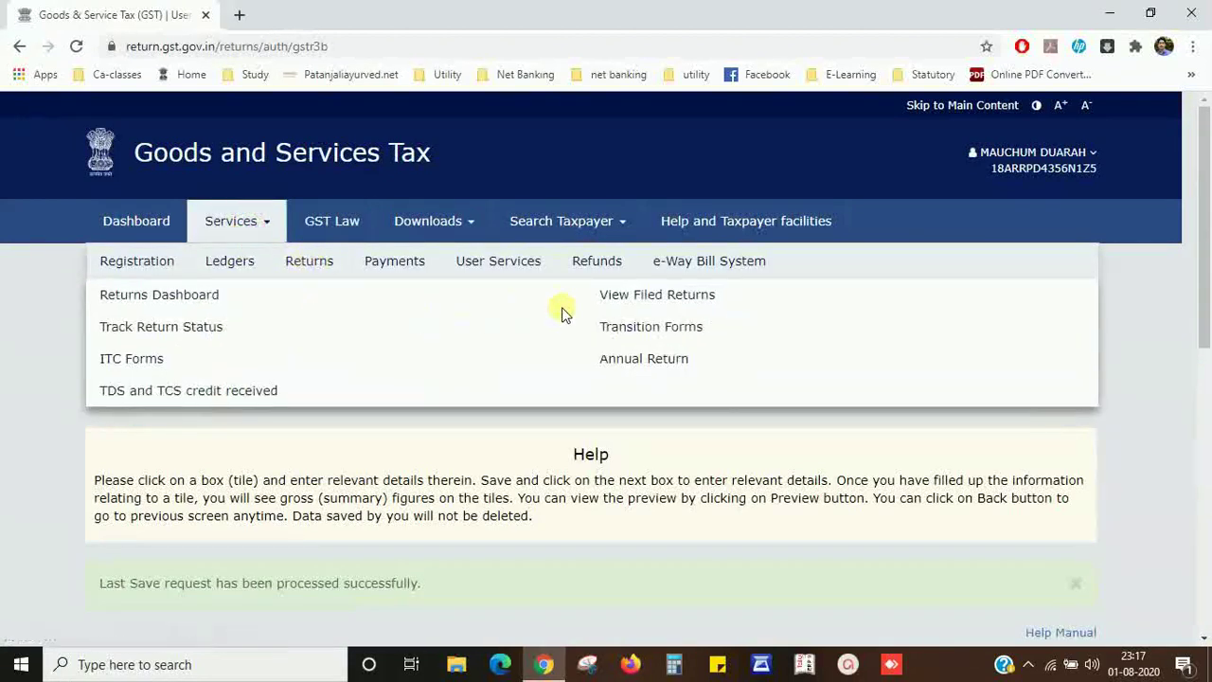
{"action": "left_click", "coordinate": [632, 300]}
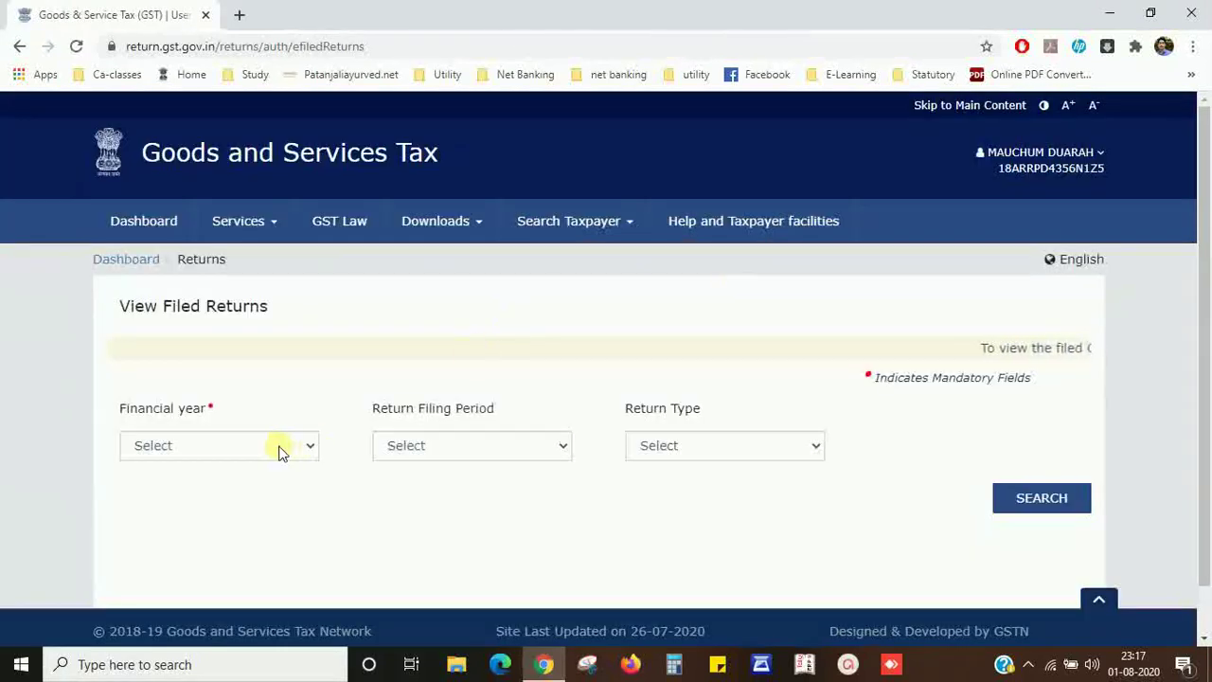
Search the filed returns for financial year 2018-19, Monthly period, February, type GSTR3B, and examine the filing date
{"action": "left_click", "coordinate": [279, 446]}
{"action": "left_click", "coordinate": [223, 526]}
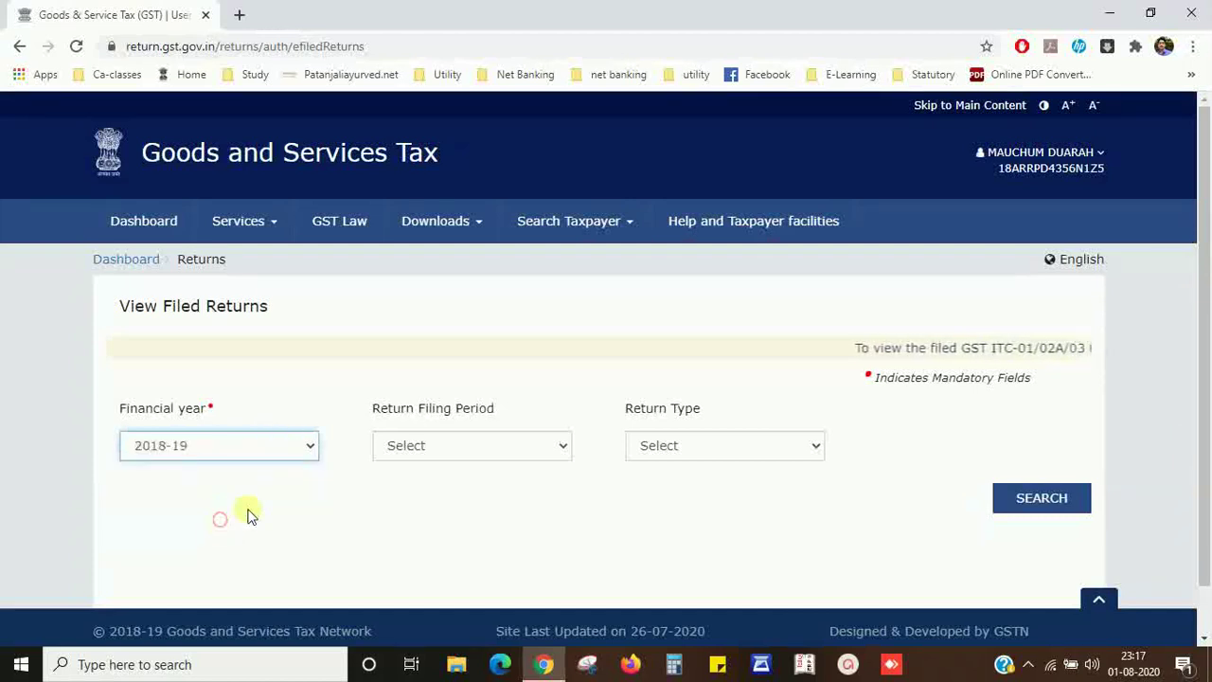
{"action": "left_click", "coordinate": [495, 446]}
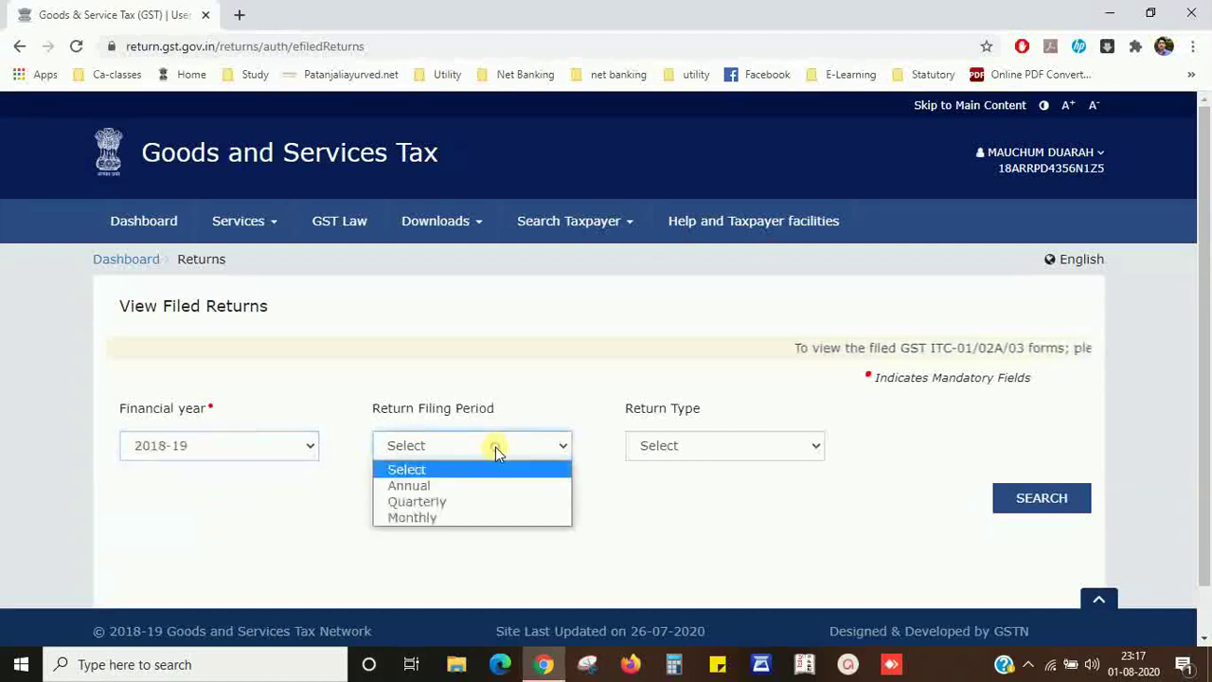
{"action": "left_click", "coordinate": [460, 520]}
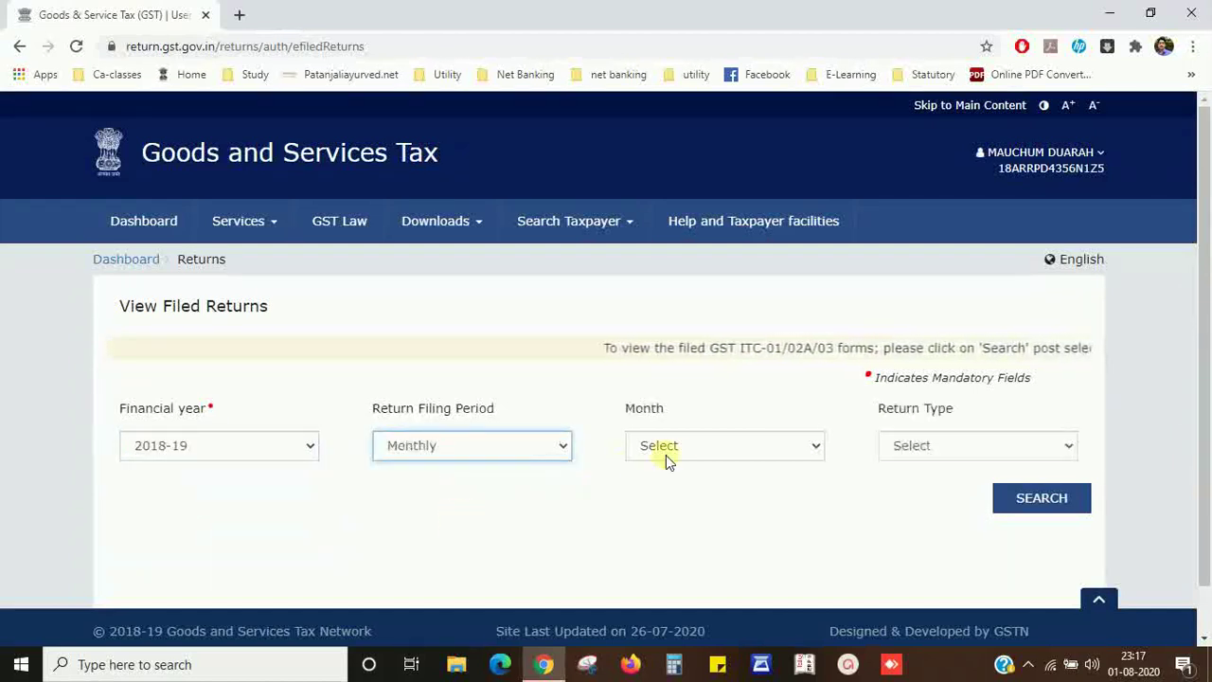
{"action": "left_click", "coordinate": [759, 449]}
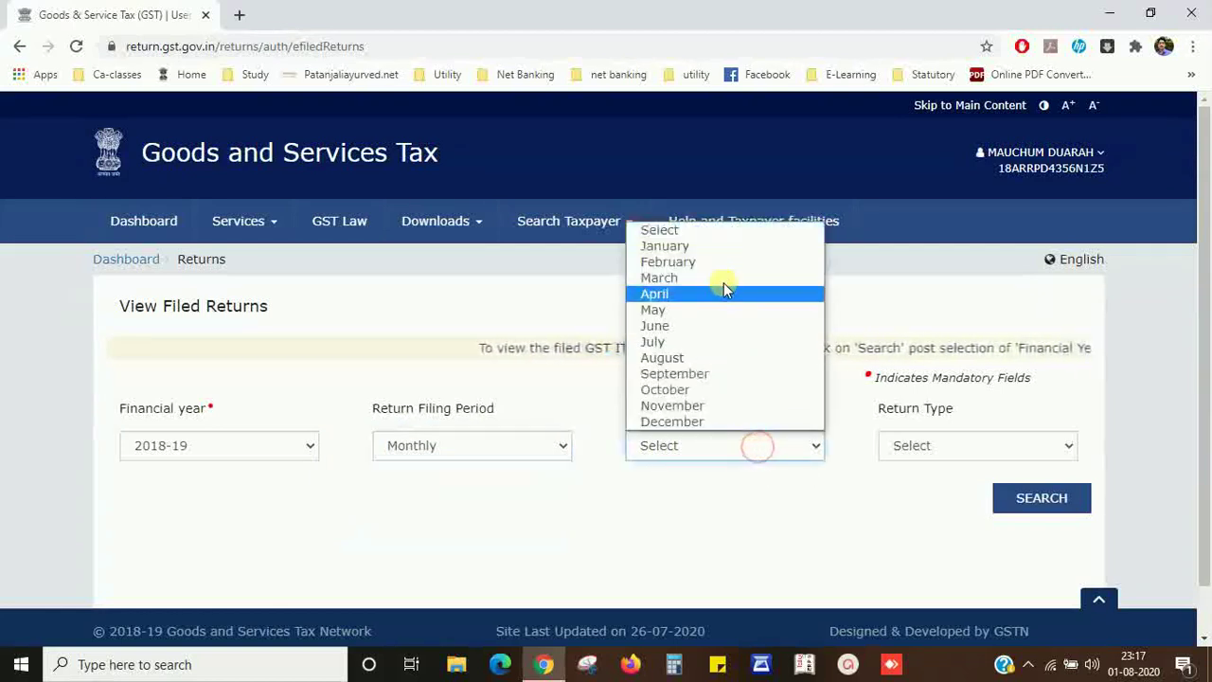
{"action": "left_click", "coordinate": [695, 263]}
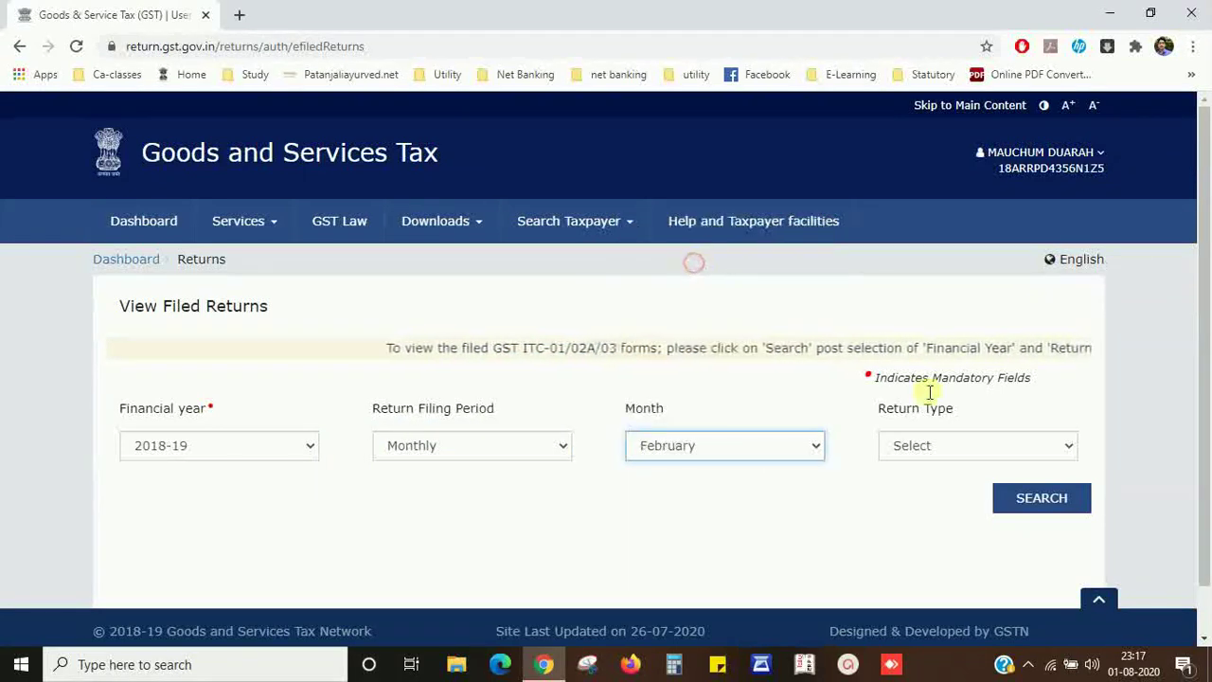
{"action": "left_click", "coordinate": [987, 446]}
{"action": "left_click", "coordinate": [943, 248]}
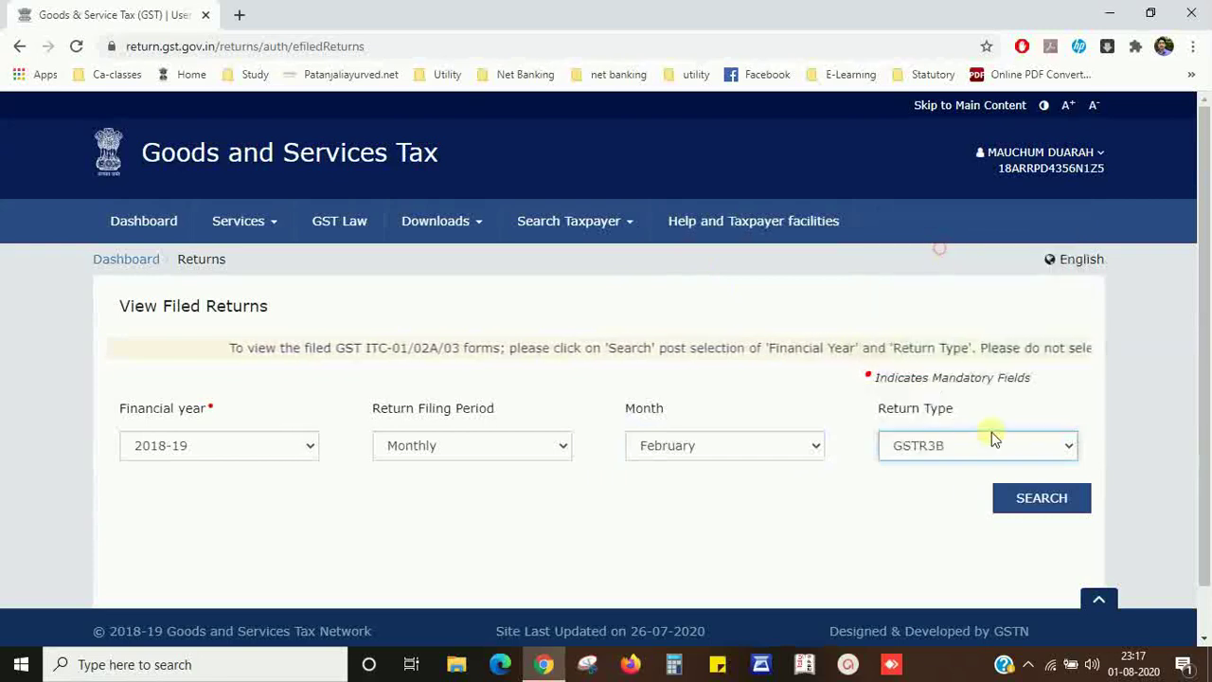
{"action": "left_click", "coordinate": [1031, 499]}
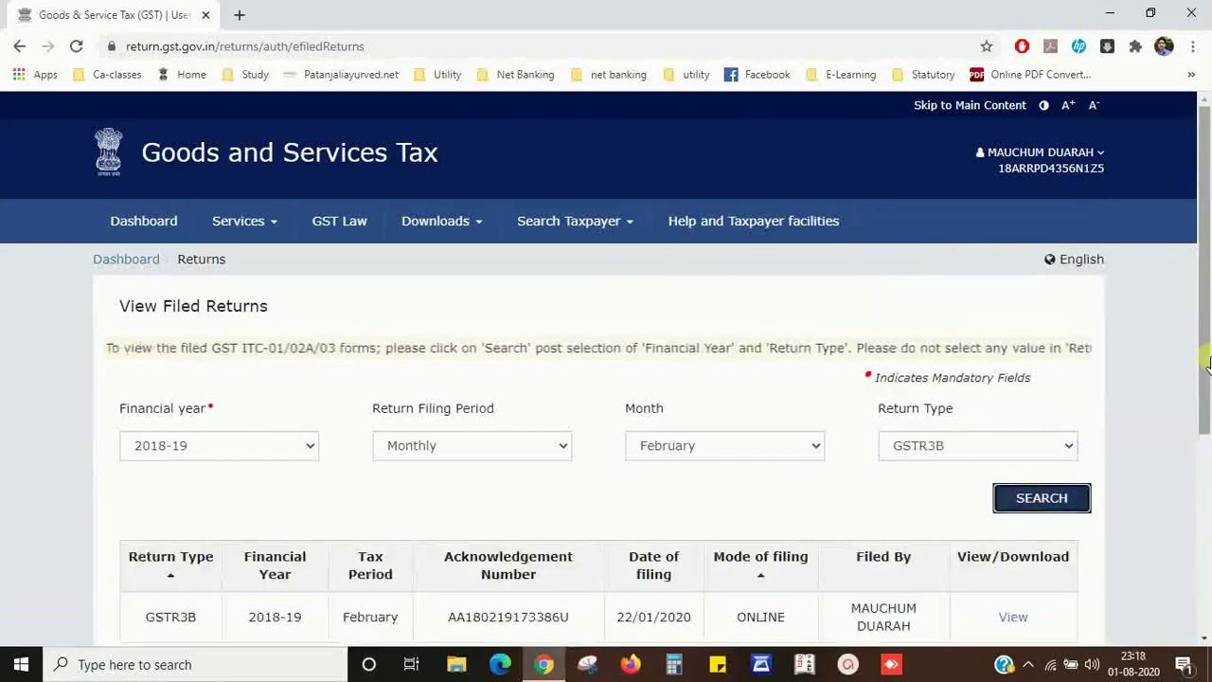
{"action": "scroll", "coordinate": [1094, 450], "scroll_direction": "down", "scroll_amount": 2}
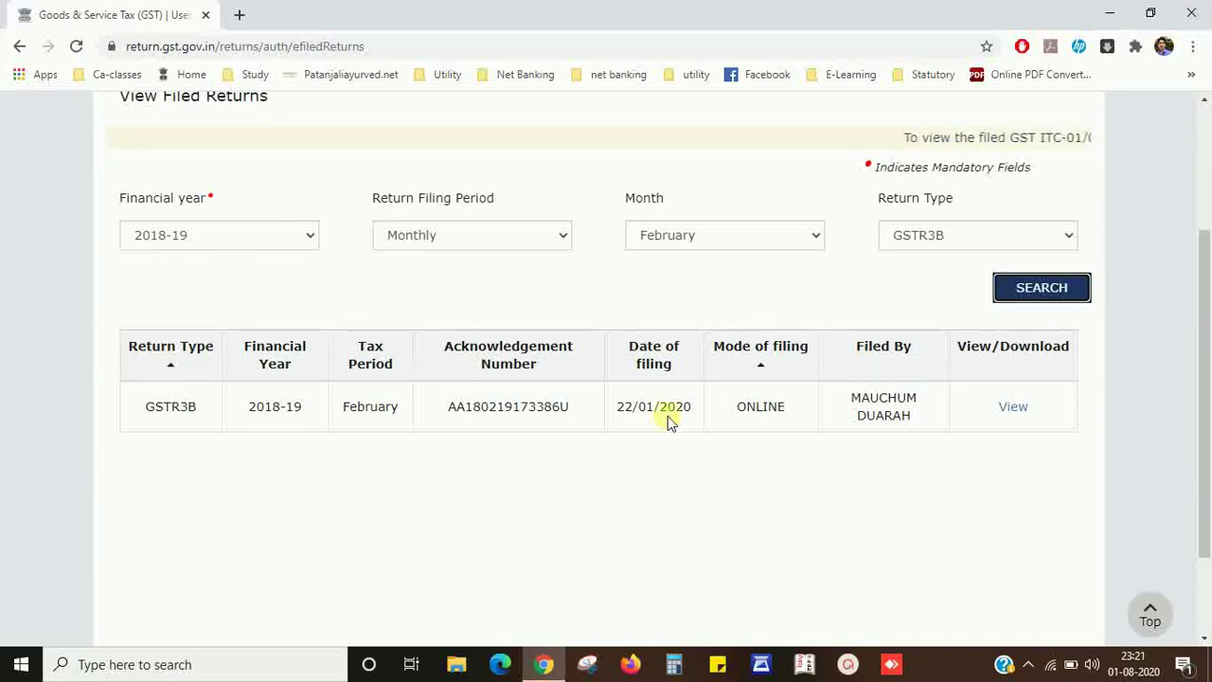
Go back from the filed returns to the Returns Dashboard
{"action": "scroll", "coordinate": [1203, 379], "scroll_direction": "up", "scroll_amount": 3}
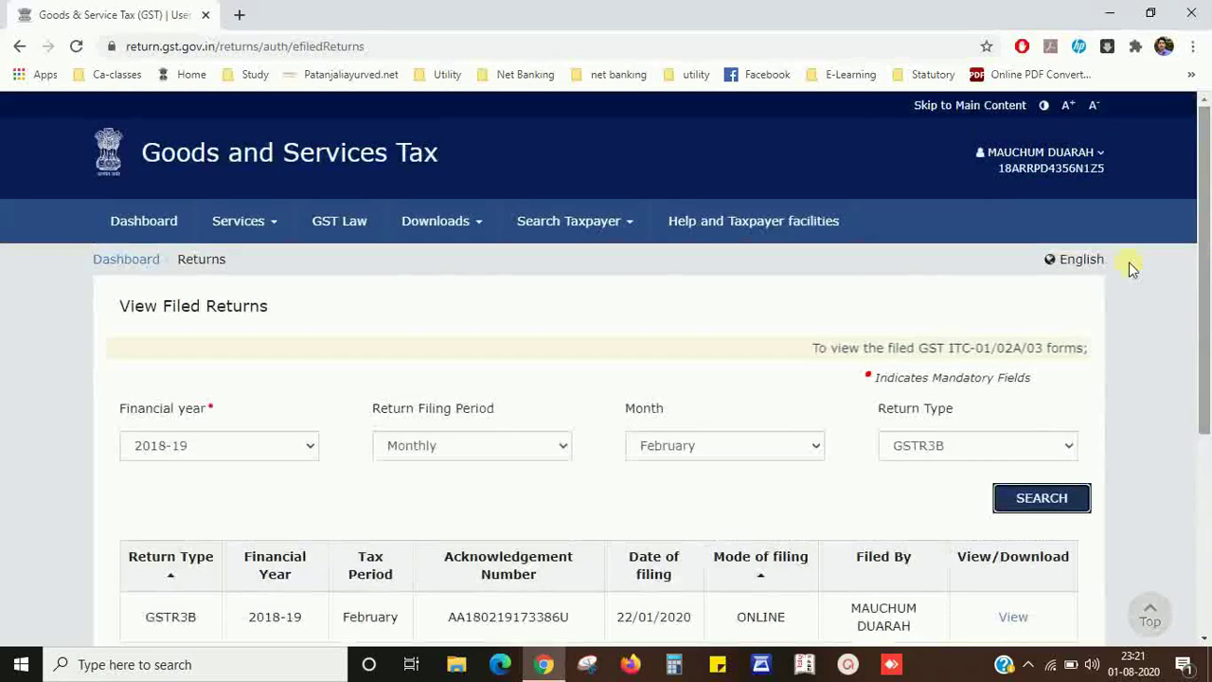
{"action": "left_click", "coordinate": [251, 221]}
{"action": "mouse_move", "coordinate": [316, 263]}
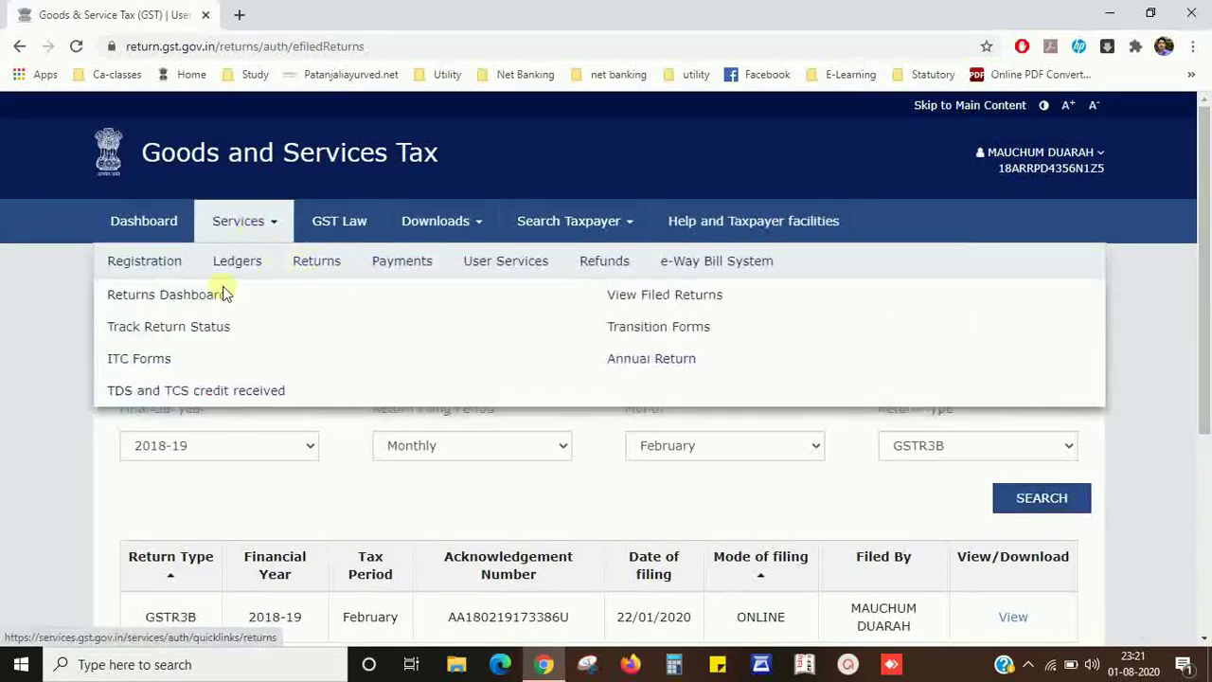
{"action": "left_click", "coordinate": [179, 295]}
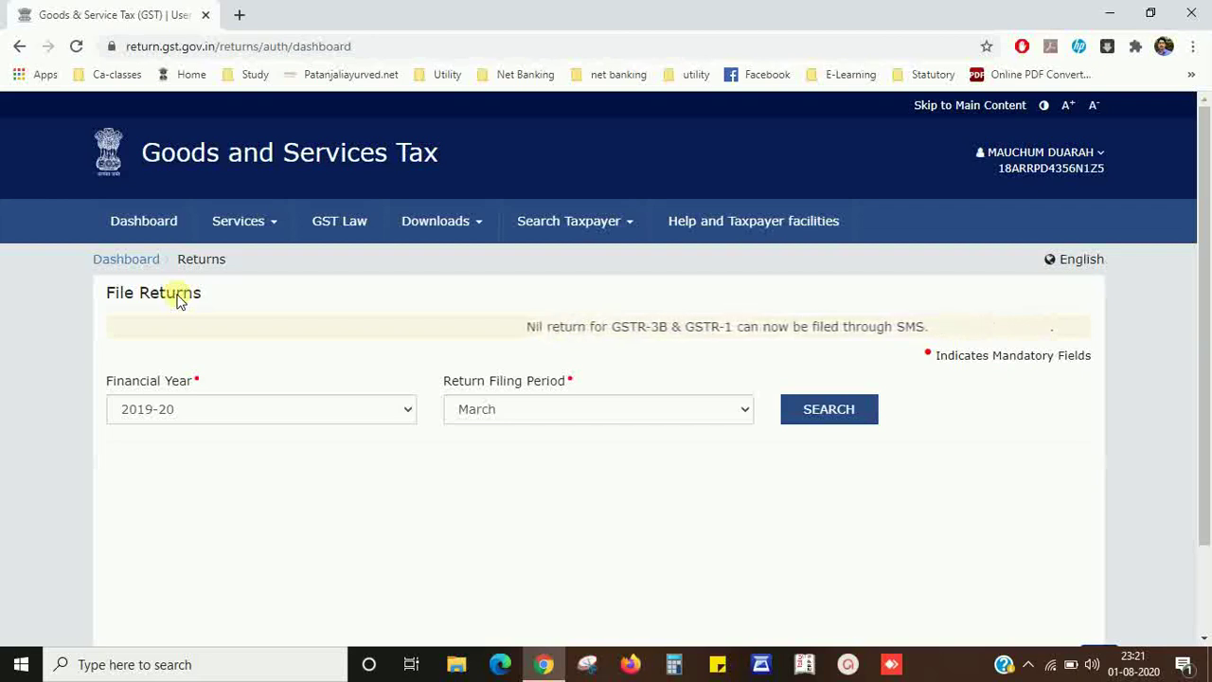
Switch the financial year to 2018-19 and back to 2019-20, and open the return filing period choices
{"action": "left_click", "coordinate": [320, 411]}
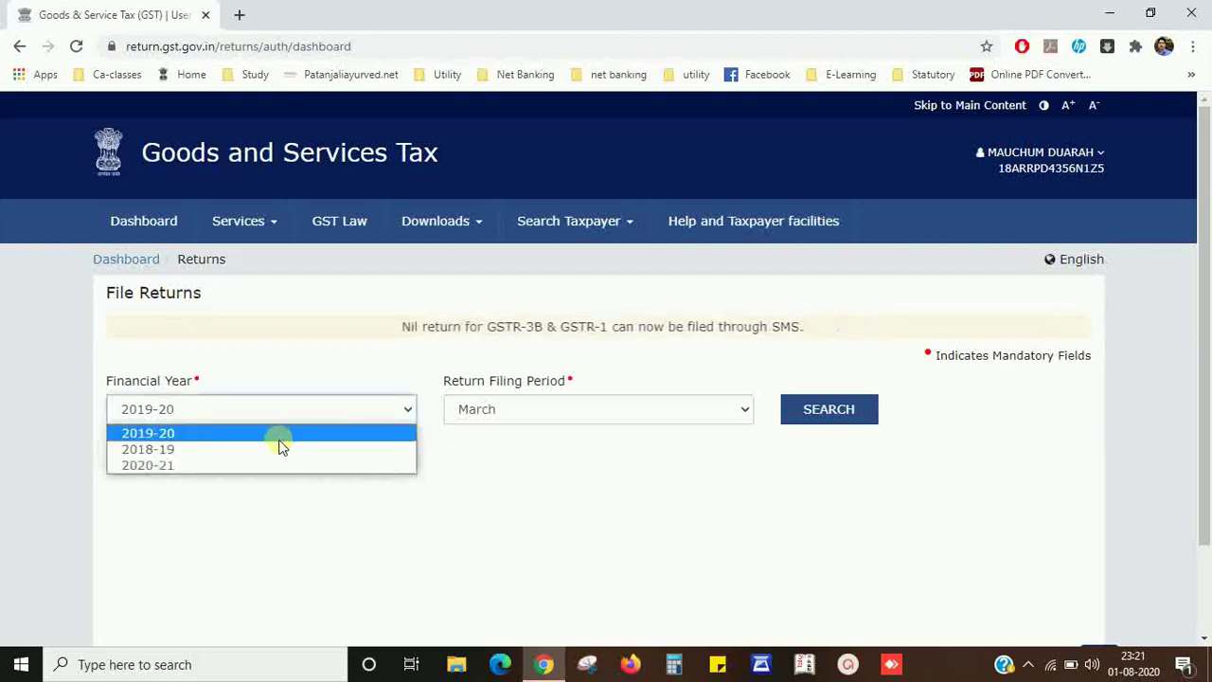
{"action": "left_click", "coordinate": [256, 451]}
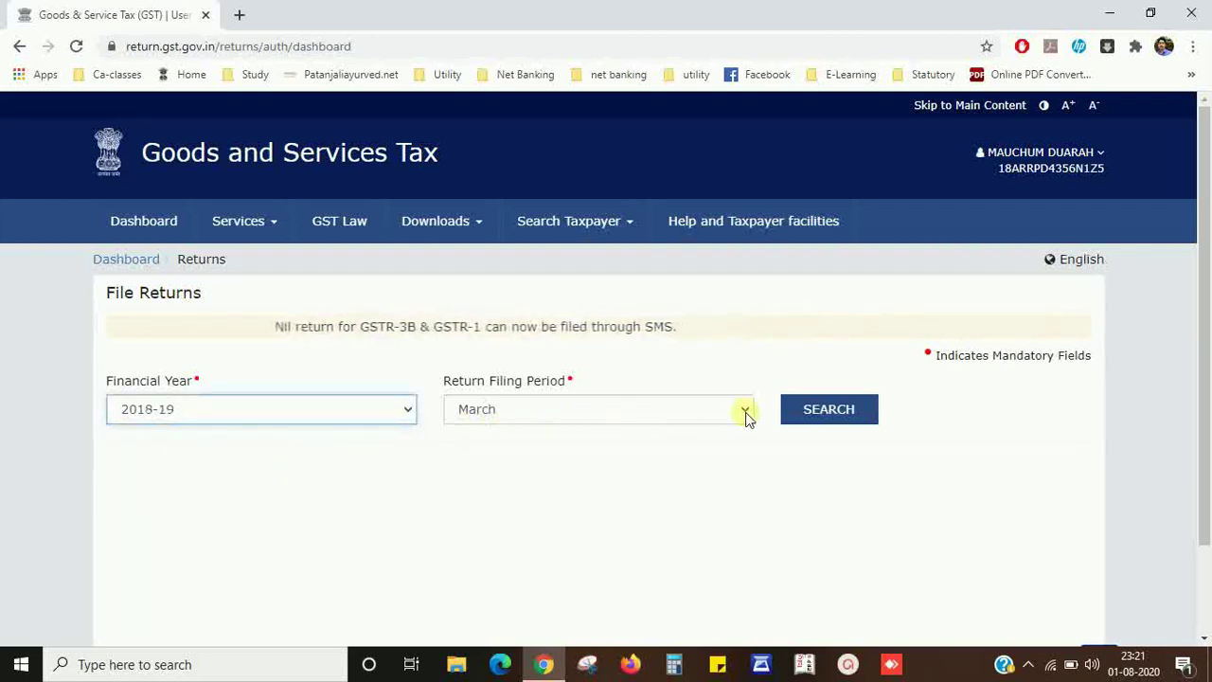
{"action": "left_click", "coordinate": [368, 417]}
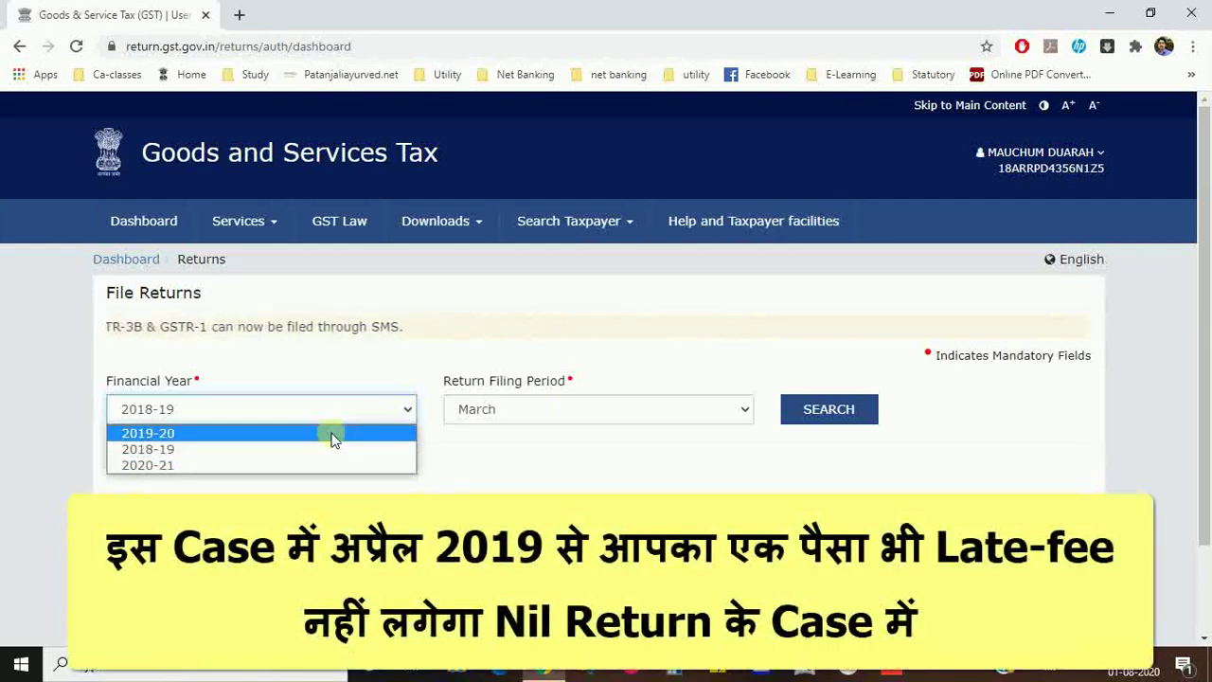
{"action": "left_click", "coordinate": [333, 431]}
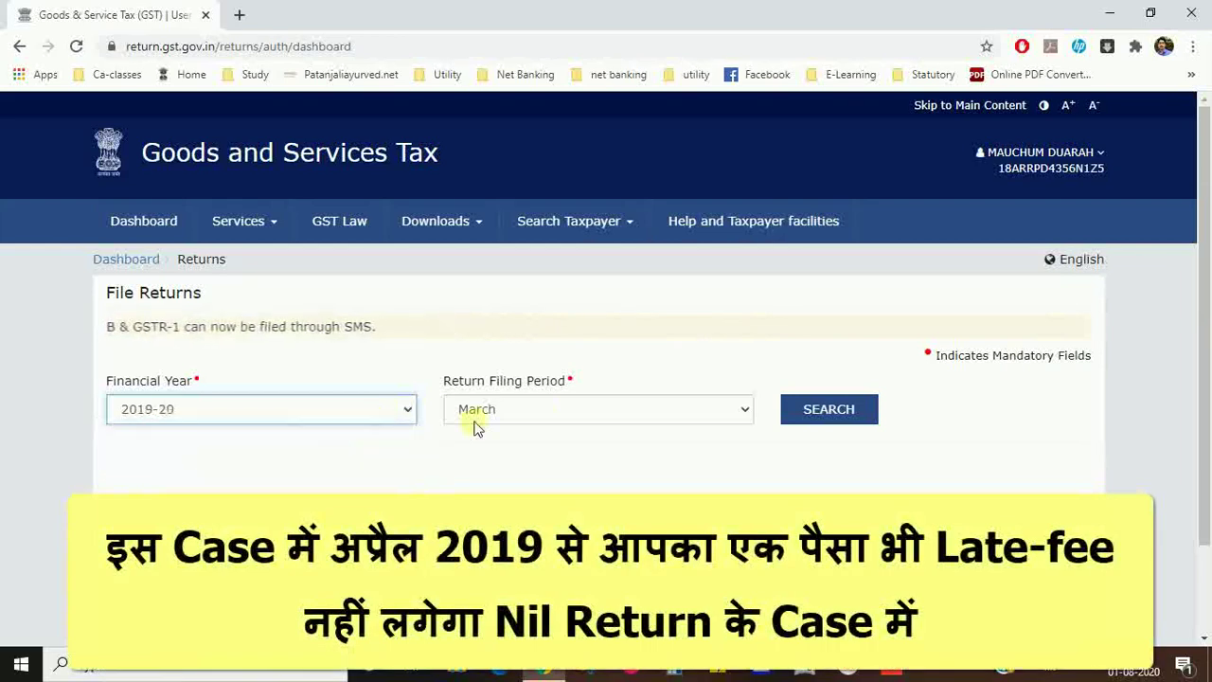
{"action": "left_click", "coordinate": [610, 414]}
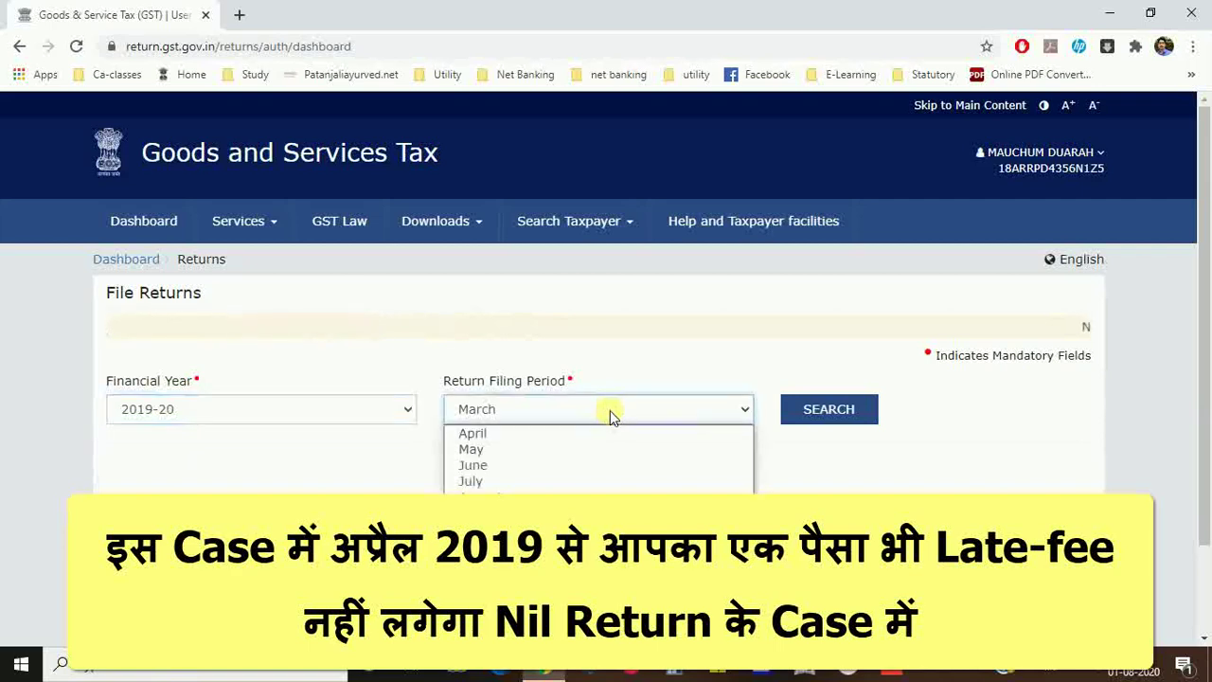